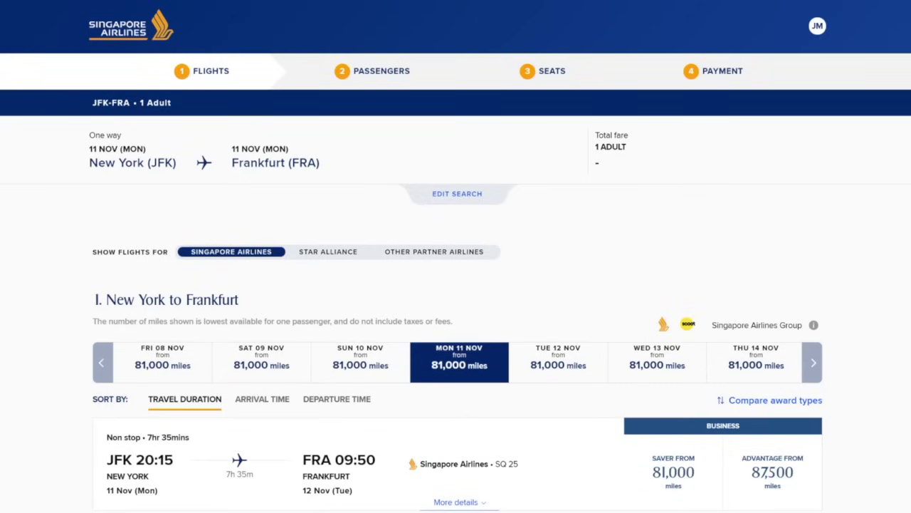
{"action": "scroll", "coordinate": [14, 324], "scroll_direction": "down", "scroll_amount": 1}
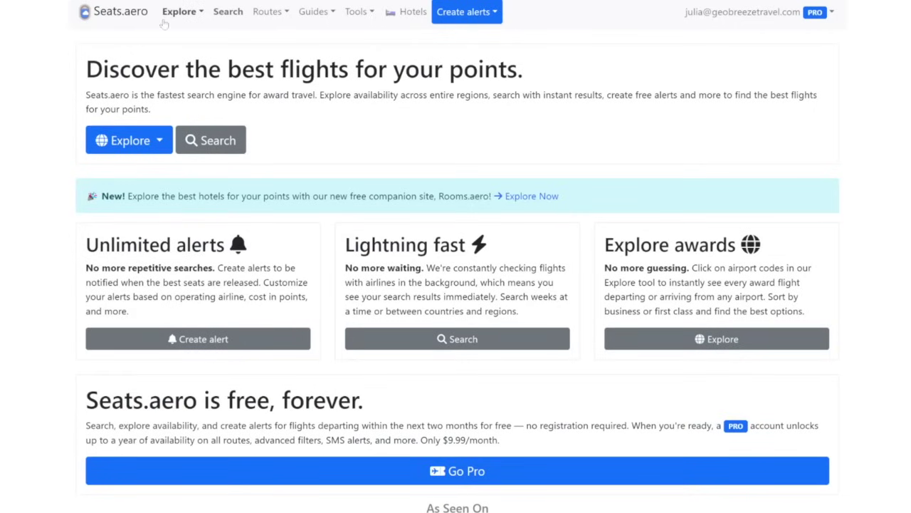
In Seats.aero, explore Air Canada Aeroplan award flights from North America to Europe over the full year
{"action": "left_click", "coordinate": [178, 11]}
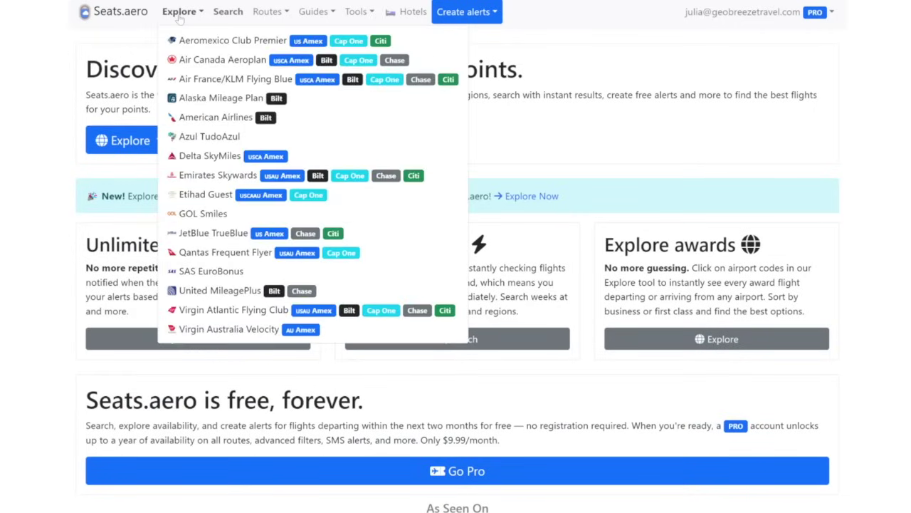
{"action": "left_click", "coordinate": [203, 60]}
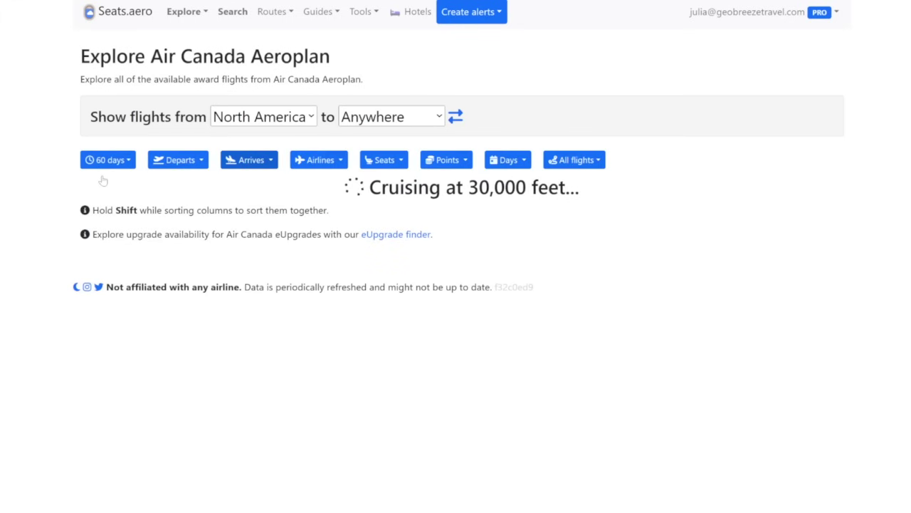
{"action": "left_click", "coordinate": [364, 132]}
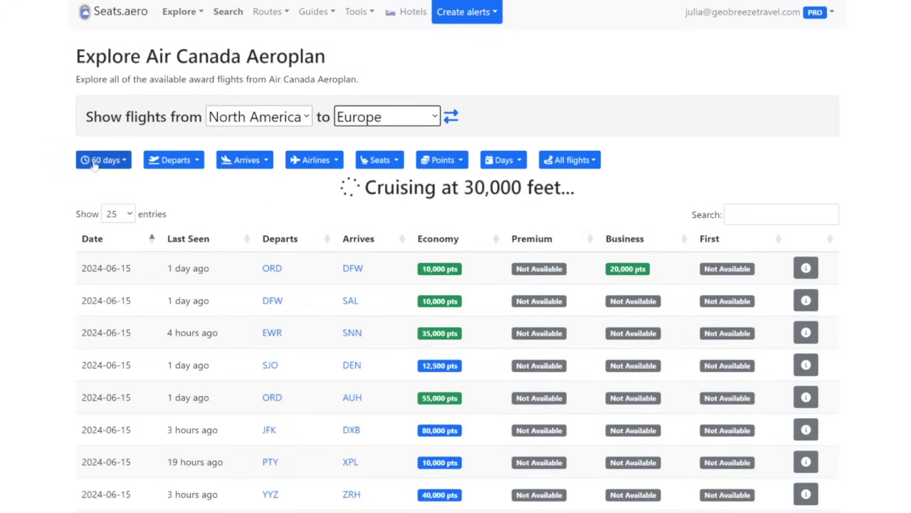
{"action": "left_click", "coordinate": [102, 160]}
{"action": "left_click", "coordinate": [88, 205]}
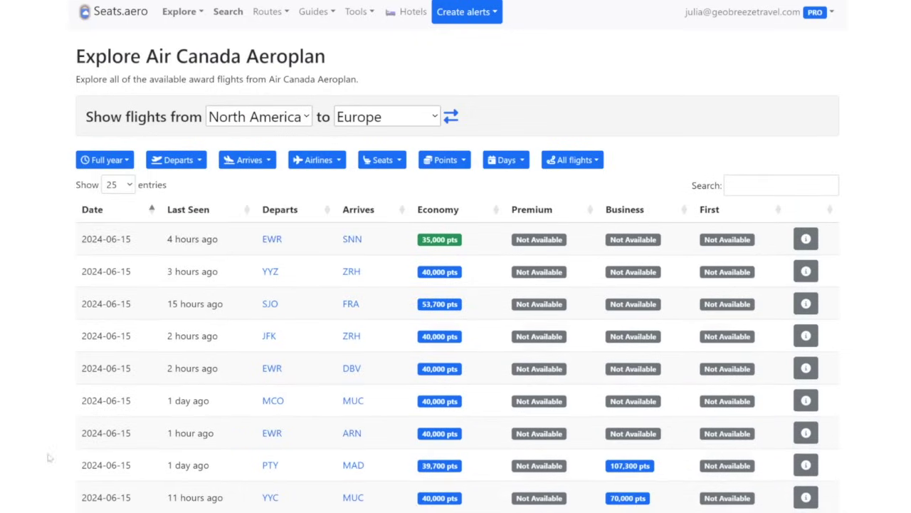
Filter the award list by "jfk fra" and sort it by Business points, lowest first
{"action": "type", "text": "jfk"}
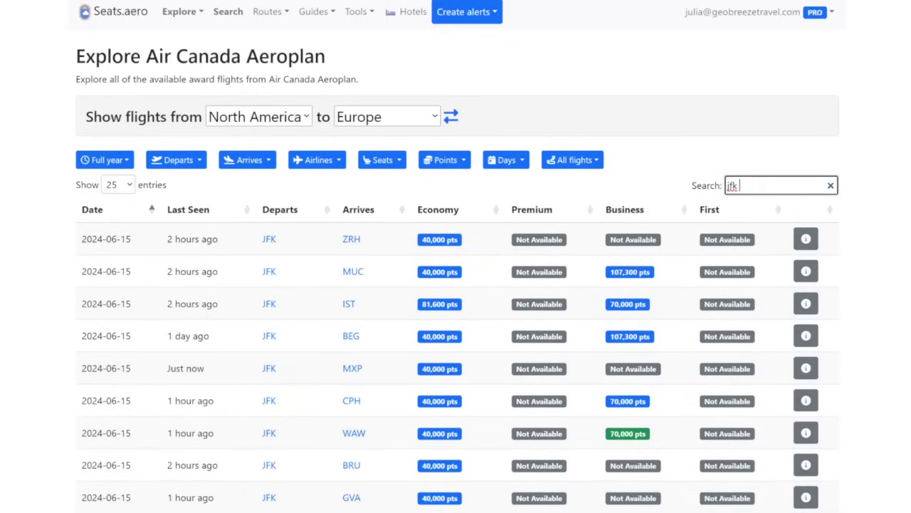
{"action": "type", "text": " fra"}
{"action": "left_click", "coordinate": [685, 209]}
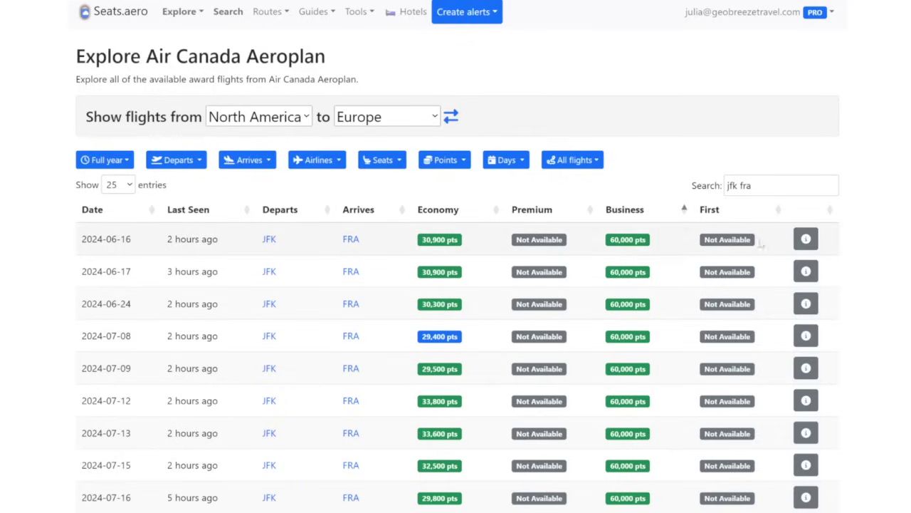
{"action": "mouse_move", "coordinate": [641, 237]}
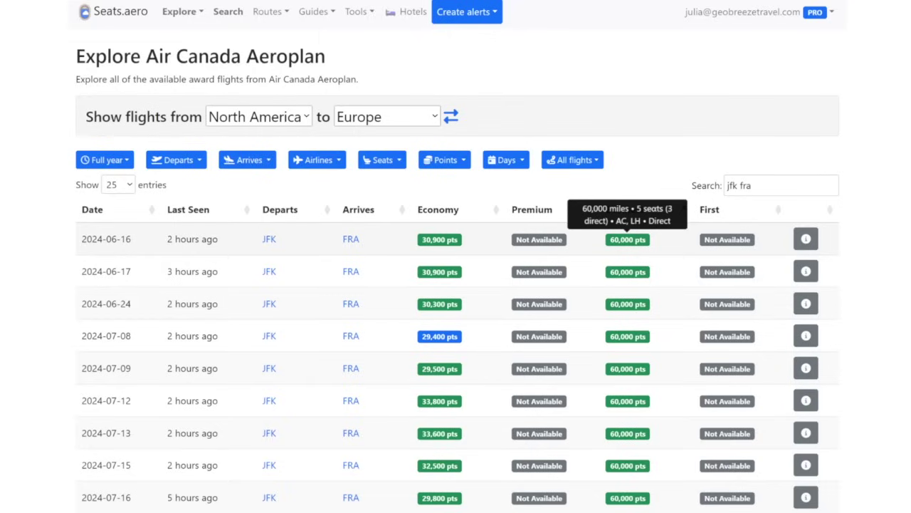
{"action": "mouse_move", "coordinate": [632, 282]}
{"action": "mouse_move", "coordinate": [630, 301]}
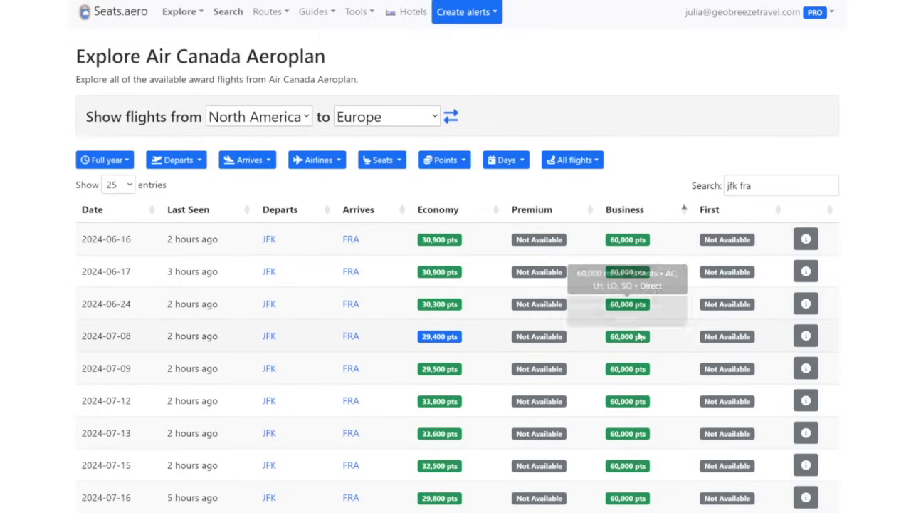
Narrow the award search to "jfk fra sq 2024-11" to list the route's Singapore Airlines options in November 2024
{"action": "left_click", "coordinate": [776, 185]}
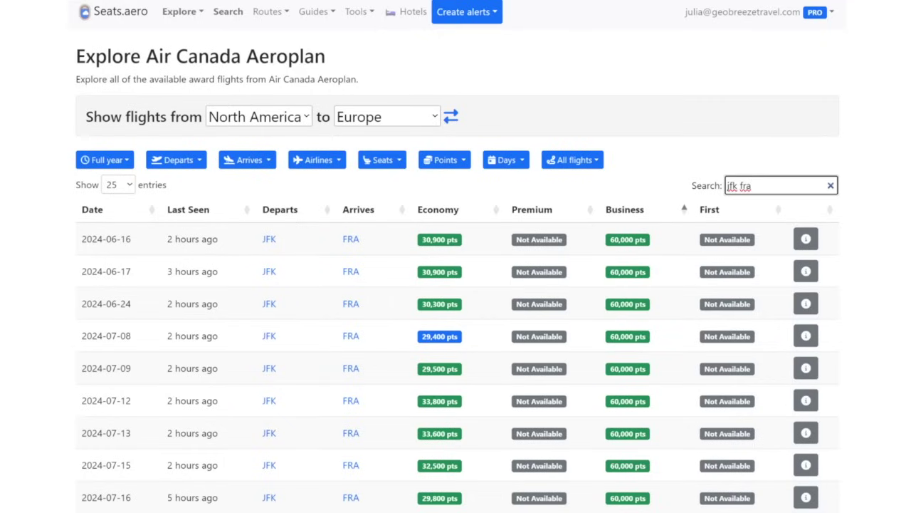
{"action": "type", "text": "sq"}
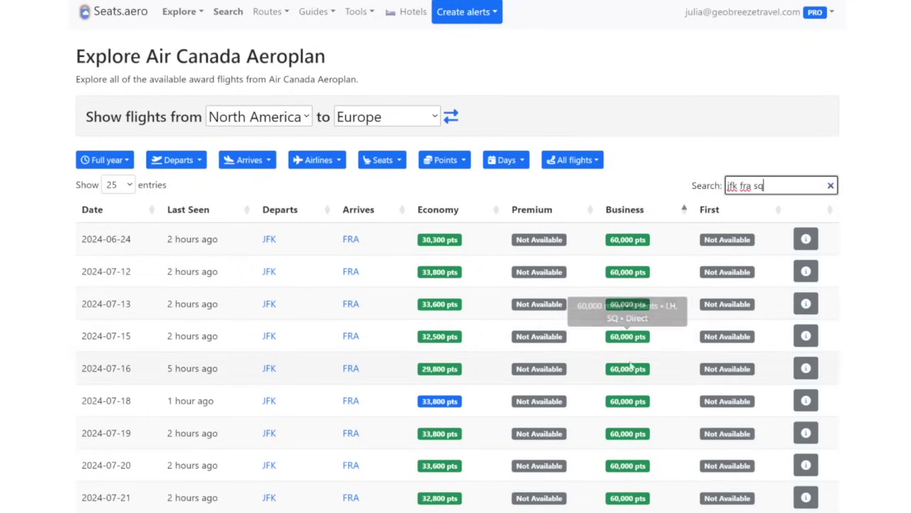
{"action": "type", "text": "2024-1"}
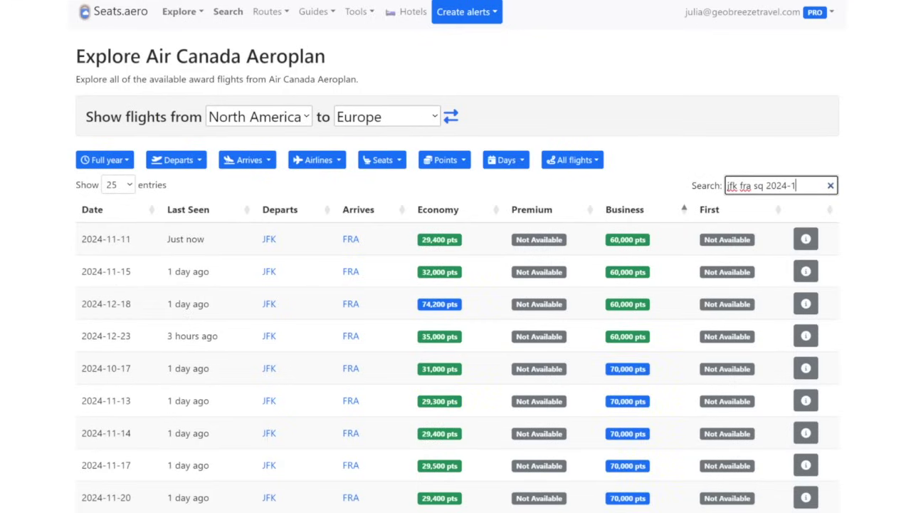
{"action": "type", "text": "1"}
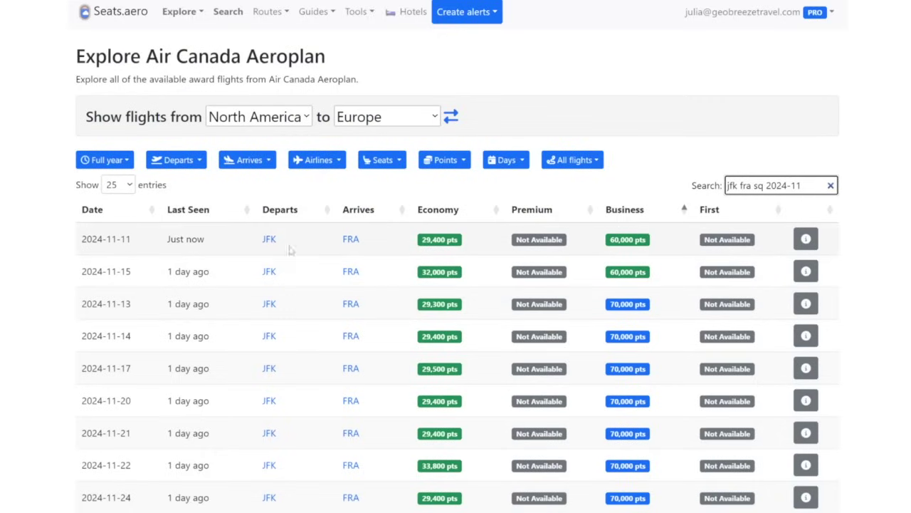
{"action": "mouse_move", "coordinate": [628, 240]}
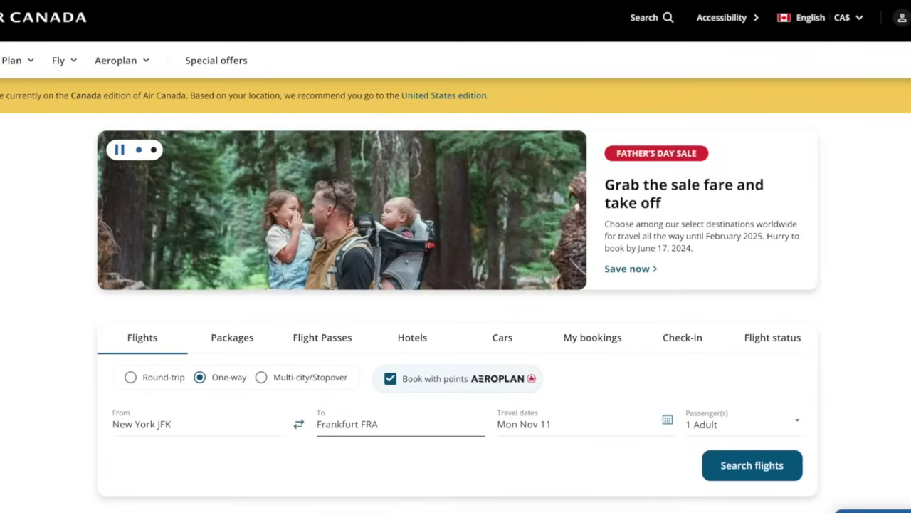
On the Air Canada site, search one-way Aeroplan points flights from New York JFK to Frankfurt FRA for Mon Nov 11
{"action": "left_click", "coordinate": [748, 465]}
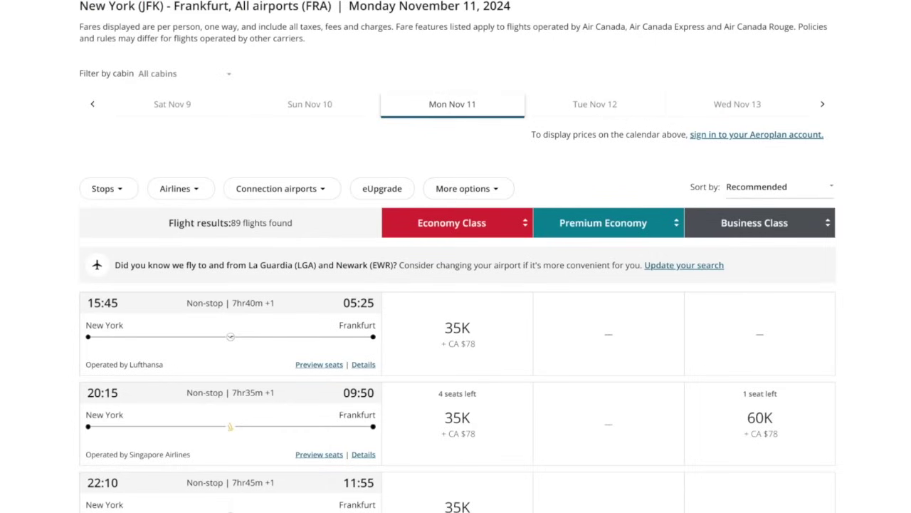
{"action": "scroll", "coordinate": [456, 285], "scroll_direction": "up", "scroll_amount": 2}
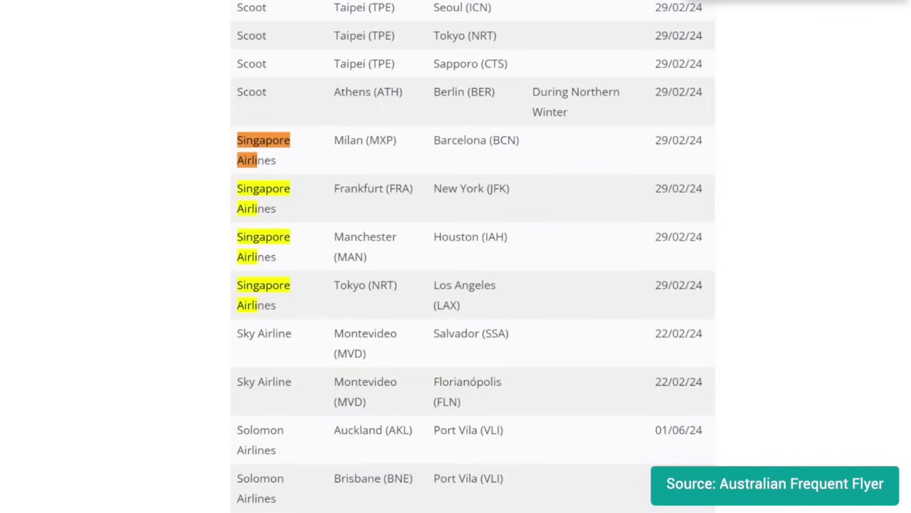
Examine the Singapore Airlines entries in the route list, covering Frankfurt–New York, Manchester–Houston, Tokyo–Los Angeles and Milan–Barcelona
{"action": "scroll", "coordinate": [472, 256], "scroll_direction": "up", "scroll_amount": 2}
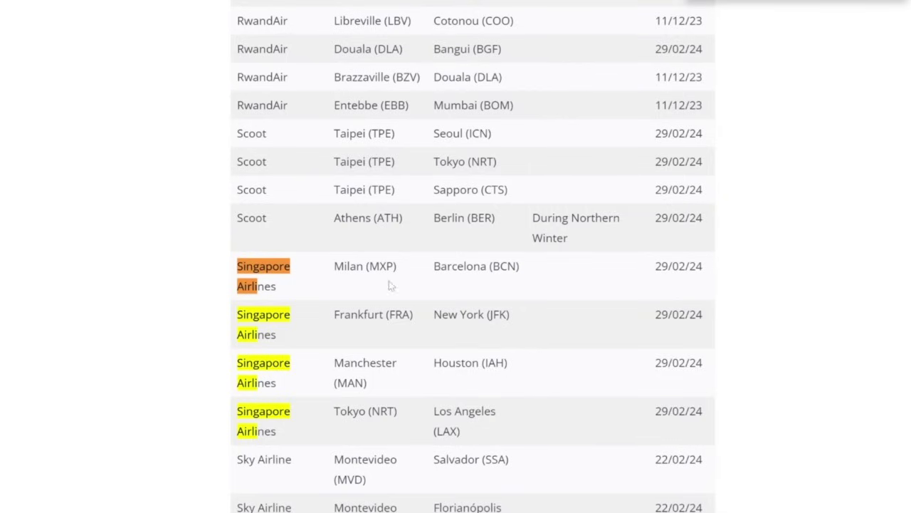
{"action": "left_click_drag", "start_coordinate": [358, 315], "coordinate": [489, 316]}
{"action": "left_click", "coordinate": [546, 330]}
{"action": "left_click_drag", "start_coordinate": [351, 363], "coordinate": [549, 375]}
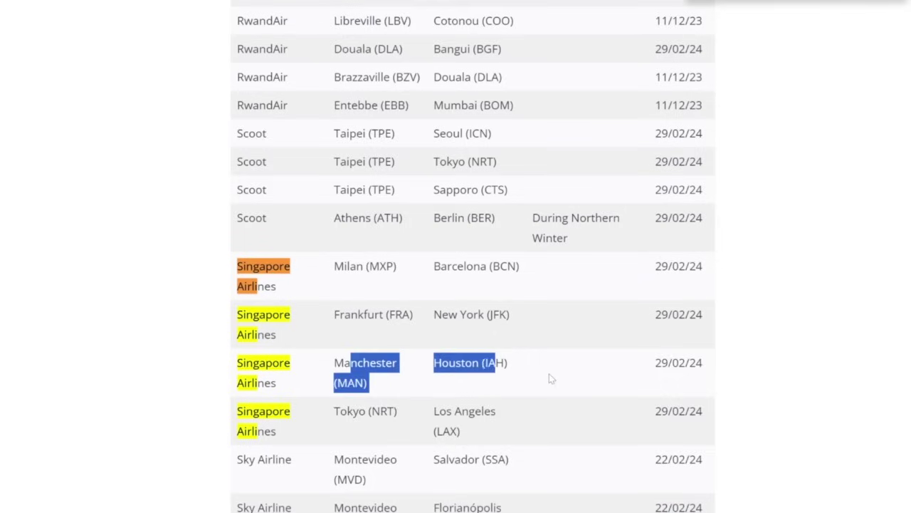
{"action": "left_click", "coordinate": [549, 375]}
{"action": "left_click_drag", "start_coordinate": [358, 411], "coordinate": [543, 432]}
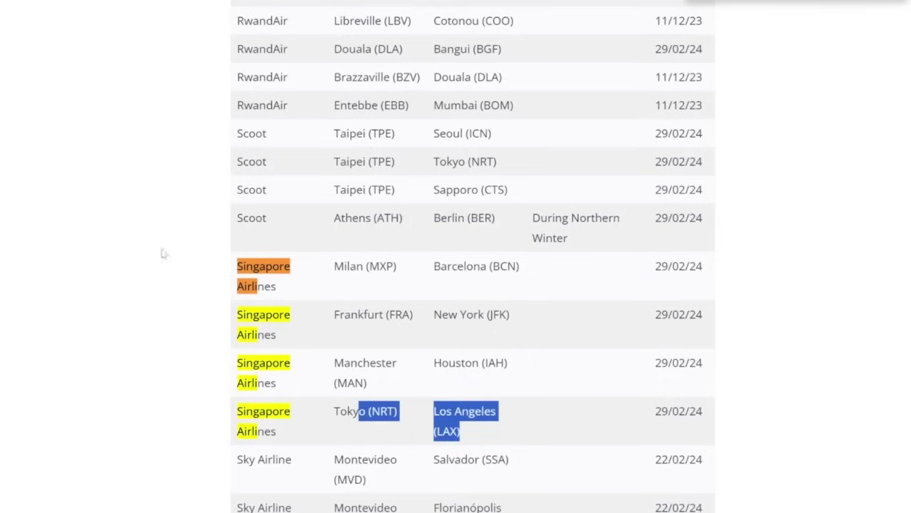
{"action": "left_click", "coordinate": [393, 304]}
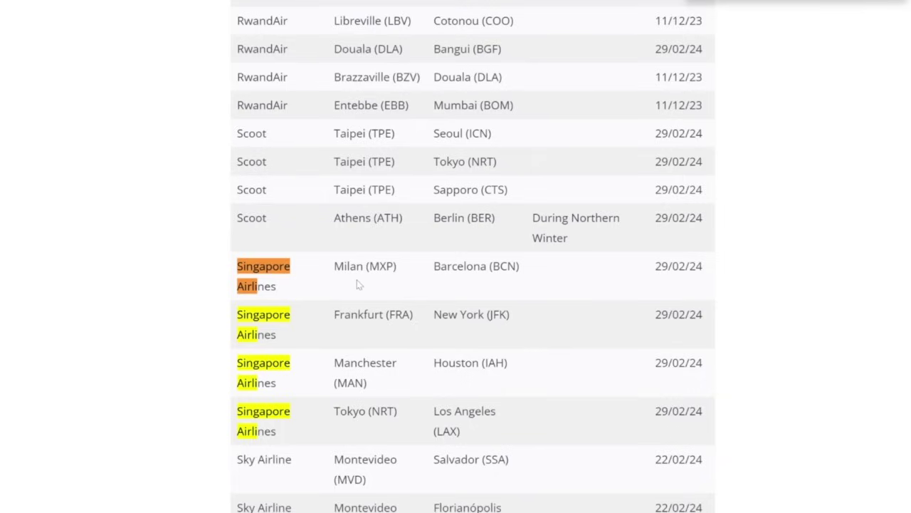
{"action": "left_click_drag", "start_coordinate": [362, 283], "coordinate": [572, 287]}
{"action": "left_click", "coordinate": [799, 302]}
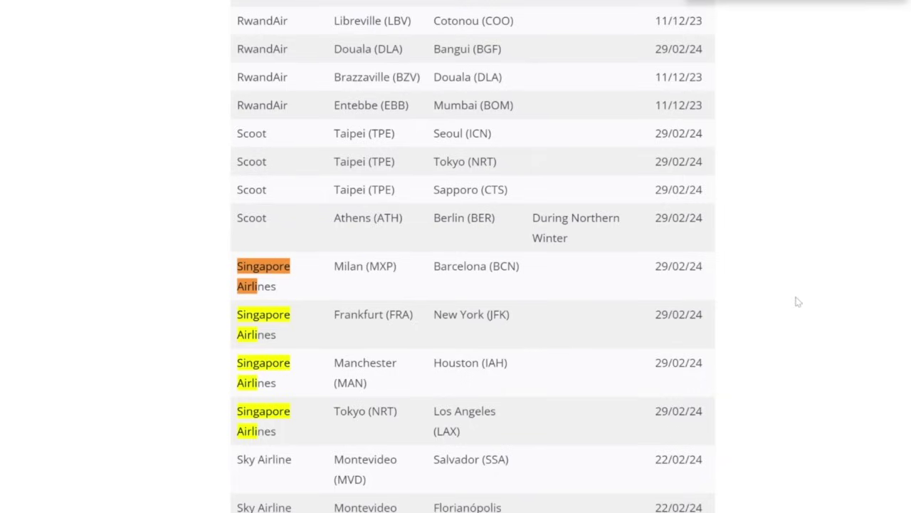
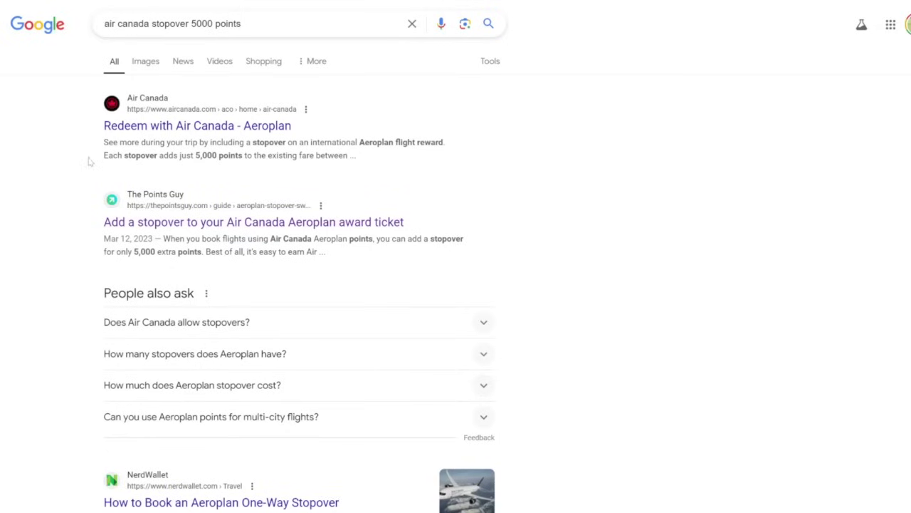
Read through the Google results for "air canada stopover 5000 points" to learn the Aeroplan stopover rules
{"action": "left_click_drag", "start_coordinate": [98, 161], "coordinate": [397, 162]}
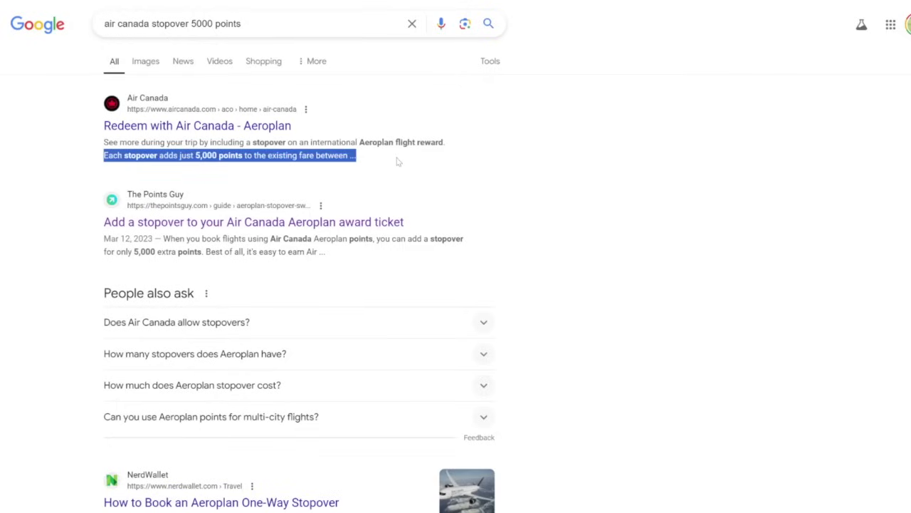
{"action": "left_click", "coordinate": [399, 162]}
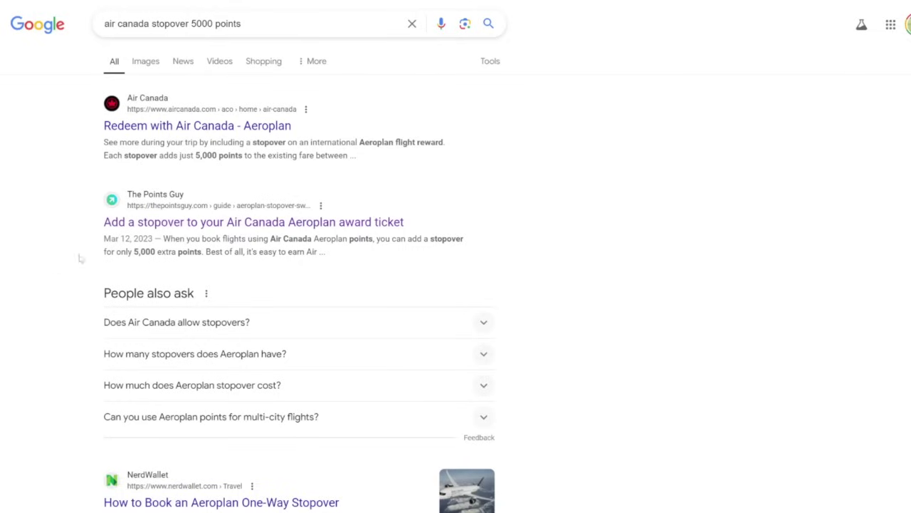
{"action": "left_click_drag", "start_coordinate": [98, 250], "coordinate": [137, 240]}
{"action": "left_click", "coordinate": [138, 240]}
{"action": "scroll", "coordinate": [90, 257], "scroll_direction": "down", "scroll_amount": 2}
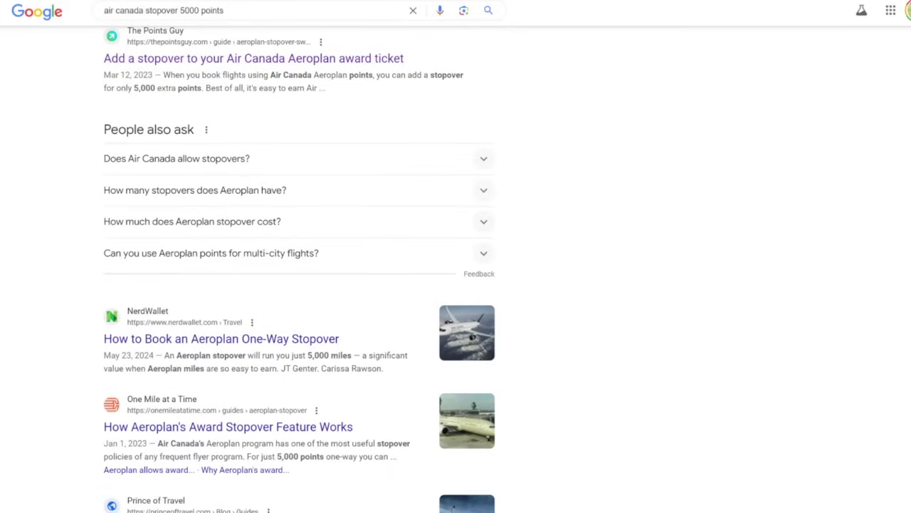
{"action": "triple_click", "coordinate": [132, 355]}
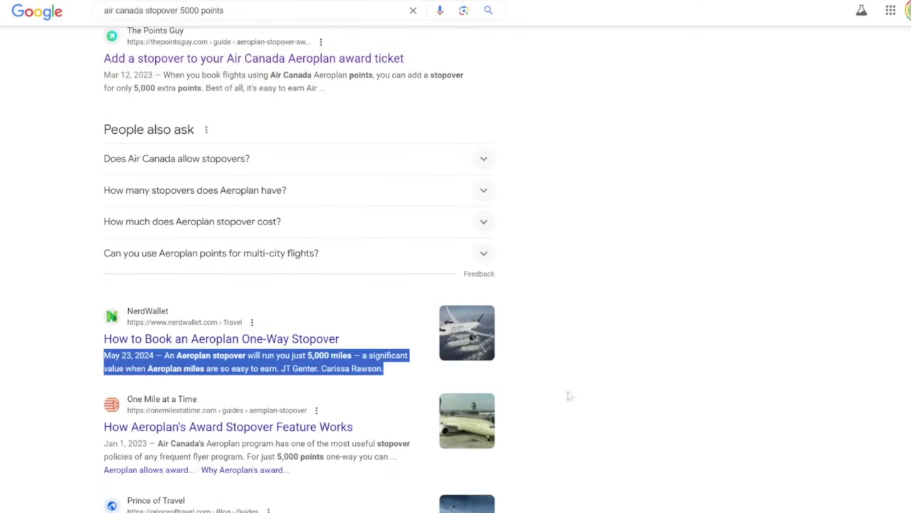
{"action": "left_click", "coordinate": [609, 382]}
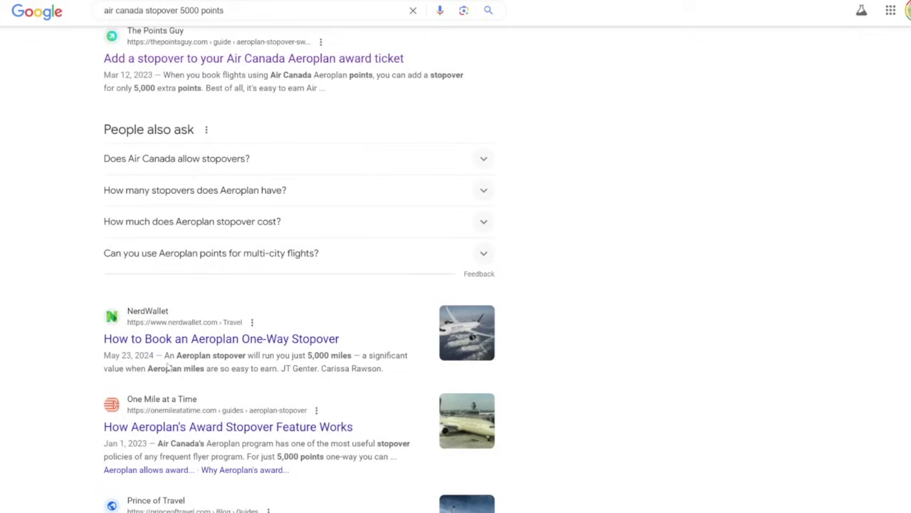
{"action": "scroll", "coordinate": [85, 388], "scroll_direction": "down", "scroll_amount": 1}
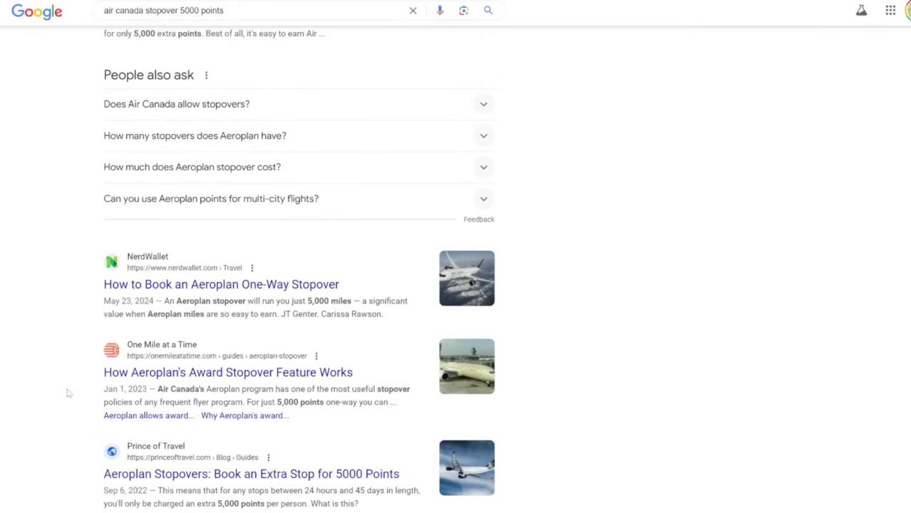
{"action": "scroll", "coordinate": [64, 396], "scroll_direction": "down", "scroll_amount": 1}
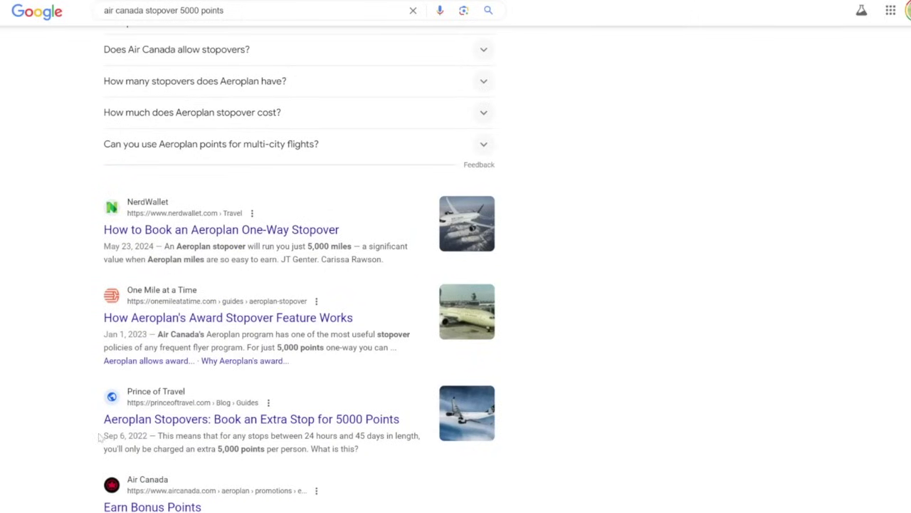
{"action": "scroll", "coordinate": [100, 438], "scroll_direction": "down", "scroll_amount": 2}
{"action": "scroll", "coordinate": [563, 456], "scroll_direction": "up", "scroll_amount": 7}
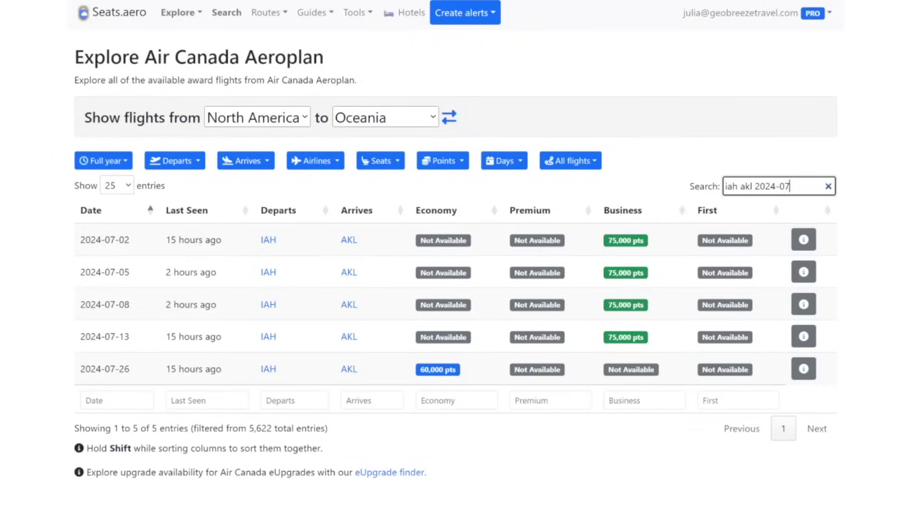
Check the distances of the IAH-AKL-SIN-NRT route in Great Circle Mapper
{"action": "left_click", "coordinate": [62, 334]}
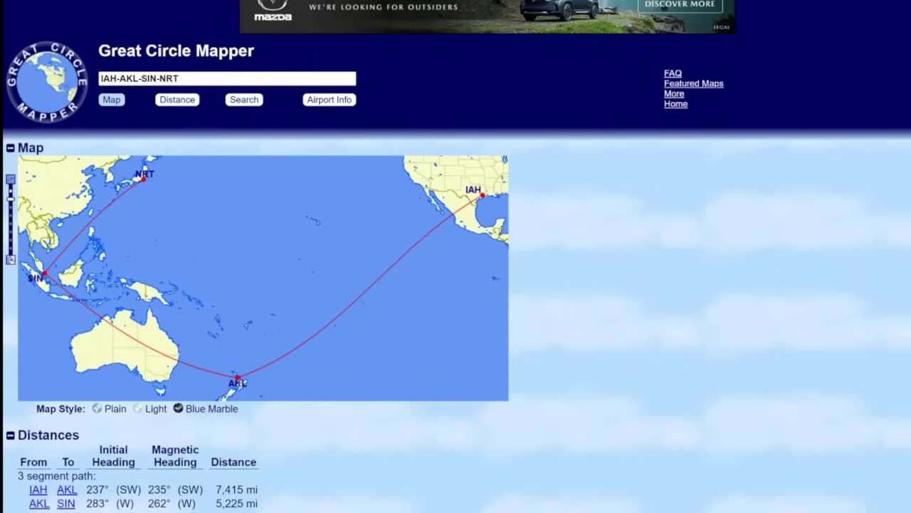
{"action": "scroll", "coordinate": [371, 436], "scroll_direction": "down", "scroll_amount": 1}
{"action": "triple_click", "coordinate": [261, 479]}
{"action": "left_click", "coordinate": [388, 459]}
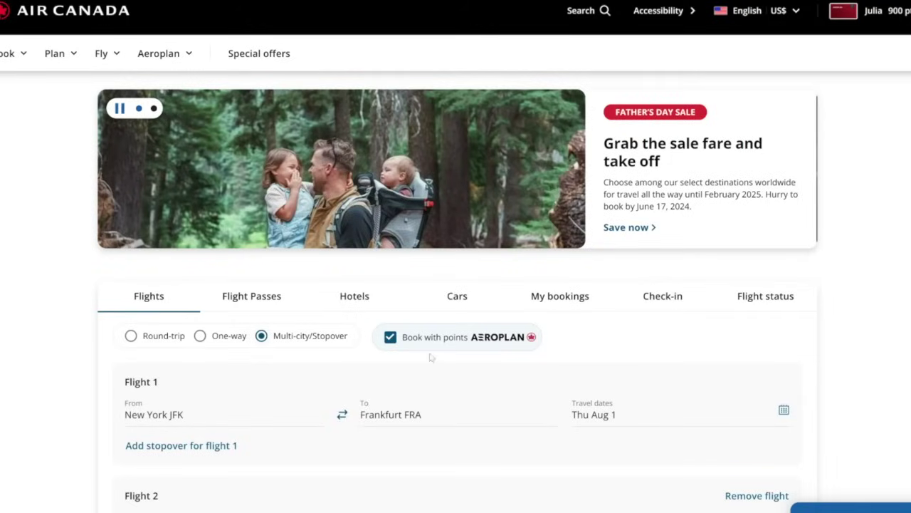
On the Air Canada multi-city/stopover form, set flight 1 from Houston IAH to Auckland AKL
{"action": "scroll", "coordinate": [431, 358], "scroll_direction": "down", "scroll_amount": 3}
{"action": "left_click", "coordinate": [269, 306]}
{"action": "key", "text": "ctrl+a"}
{"action": "type", "text": "iah"}
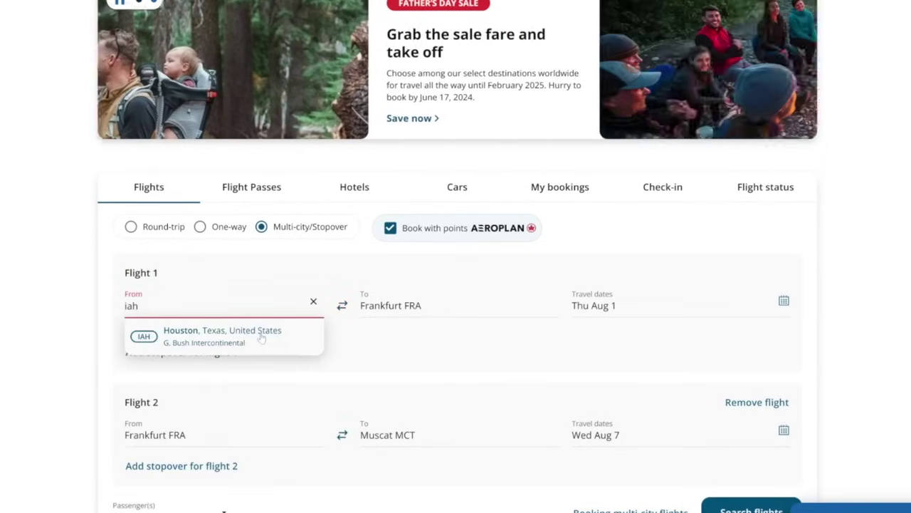
{"action": "left_click", "coordinate": [261, 338]}
{"action": "key", "text": "ctrl+a"}
{"action": "type", "text": "akl"}
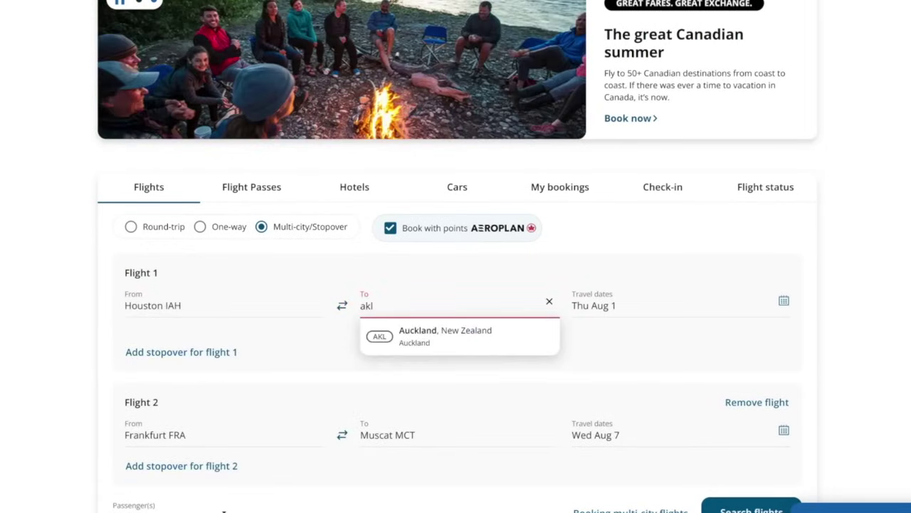
{"action": "left_click", "coordinate": [448, 332]}
Set the travel date of flight 1 to Saturday, July 6, 2024
{"action": "left_click", "coordinate": [364, 425]}
{"action": "left_click", "coordinate": [364, 425]}
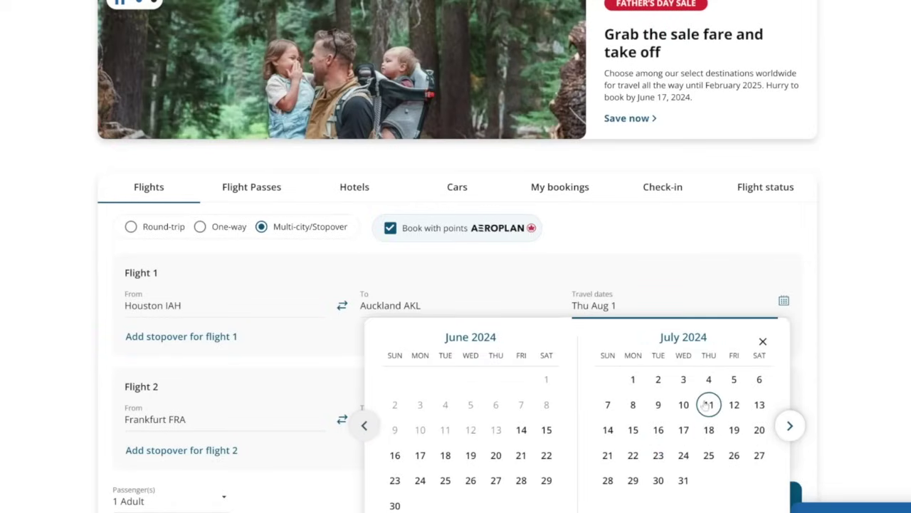
{"action": "left_click", "coordinate": [759, 379]}
Set flight 2 to depart from Auckland AKL and arrive at Tokyo Narita NRT
{"action": "left_click", "coordinate": [155, 419]}
{"action": "key", "text": "ctrl+a"}
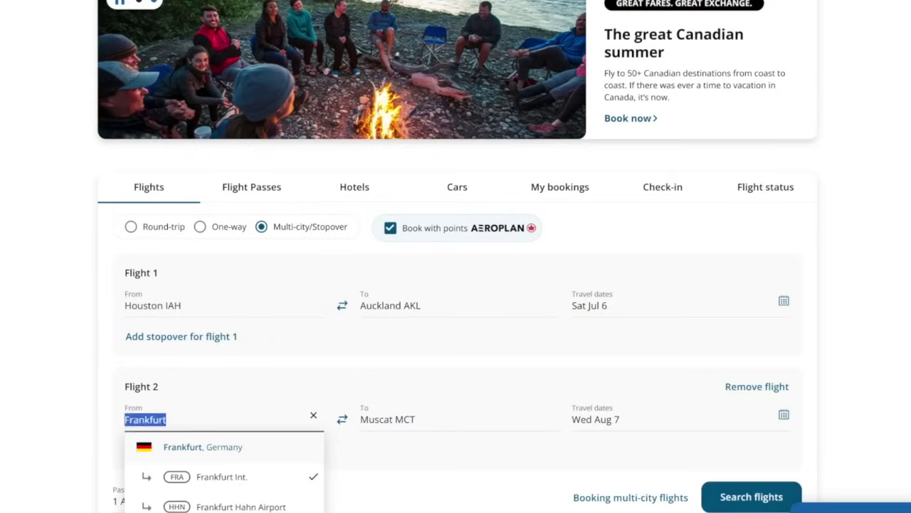
{"action": "type", "text": "akl"}
{"action": "key", "text": "Return"}
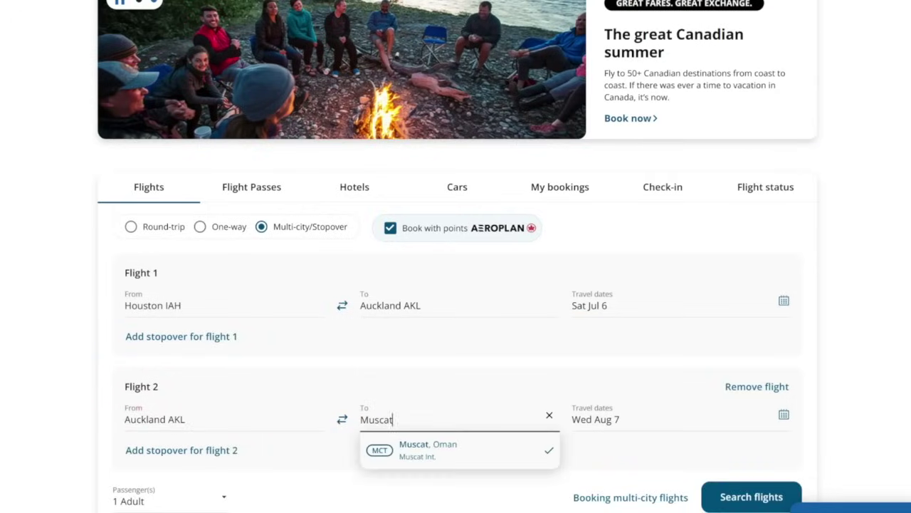
{"action": "key", "text": "ctrl+a"}
{"action": "key", "text": "BackSpace"}
{"action": "type", "text": "tok"}
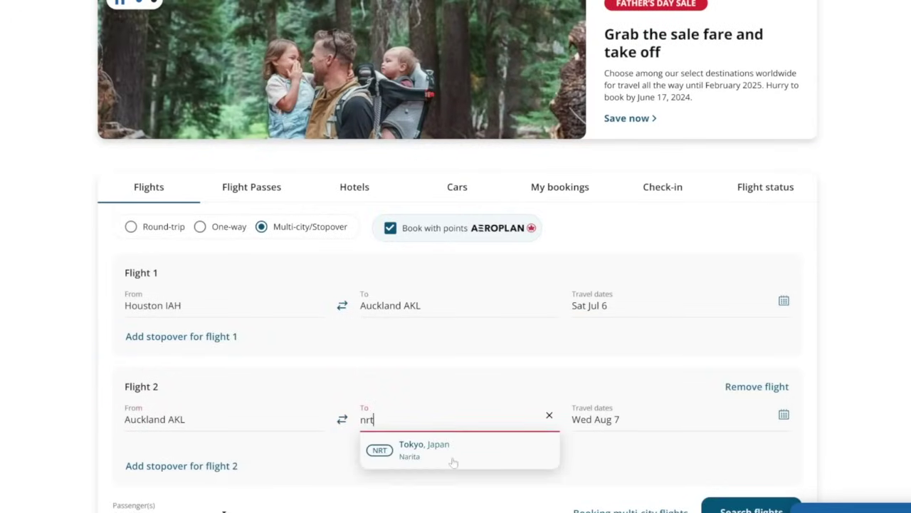
{"action": "key", "text": "Return"}
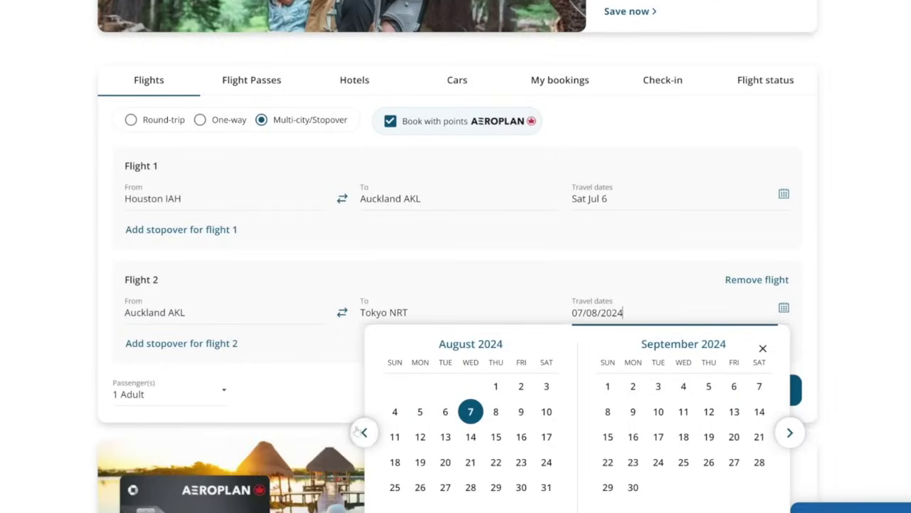
Set flight 2's travel date to July 16, 2024, and run the flight search, accepting the redirect to the Canadian edition
{"action": "left_click", "coordinate": [364, 432]}
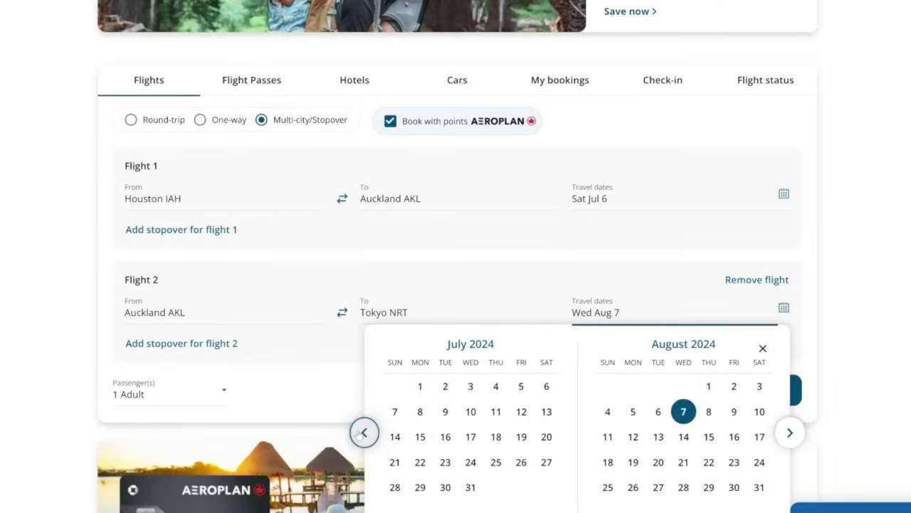
{"action": "left_click", "coordinate": [445, 436]}
{"action": "left_click", "coordinate": [759, 386]}
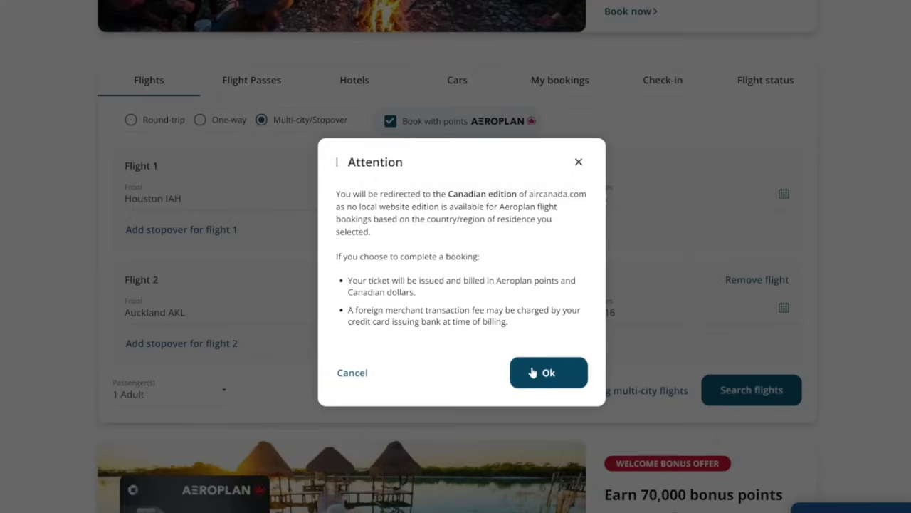
{"action": "left_click", "coordinate": [535, 372]}
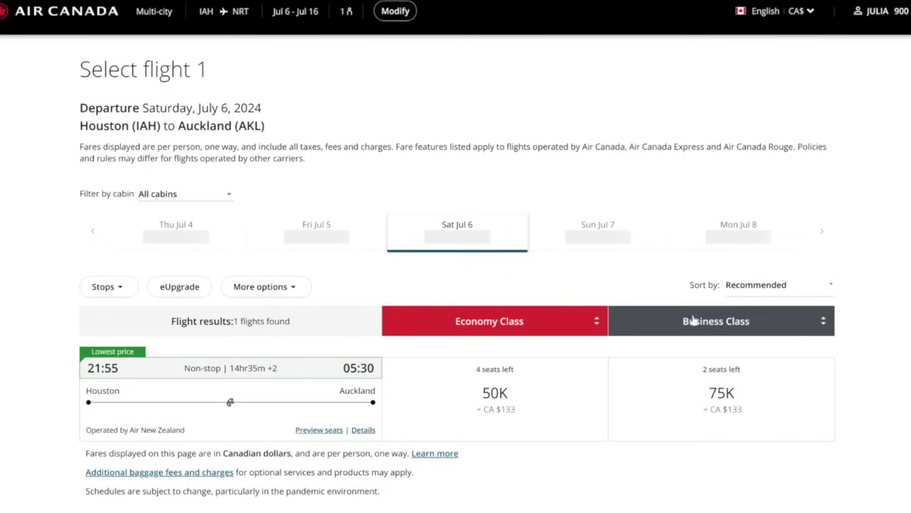
Select the Business Class Lowest Reward fare for both the Houston–Auckland and the Auckland–Tokyo flights
{"action": "left_click", "coordinate": [748, 407]}
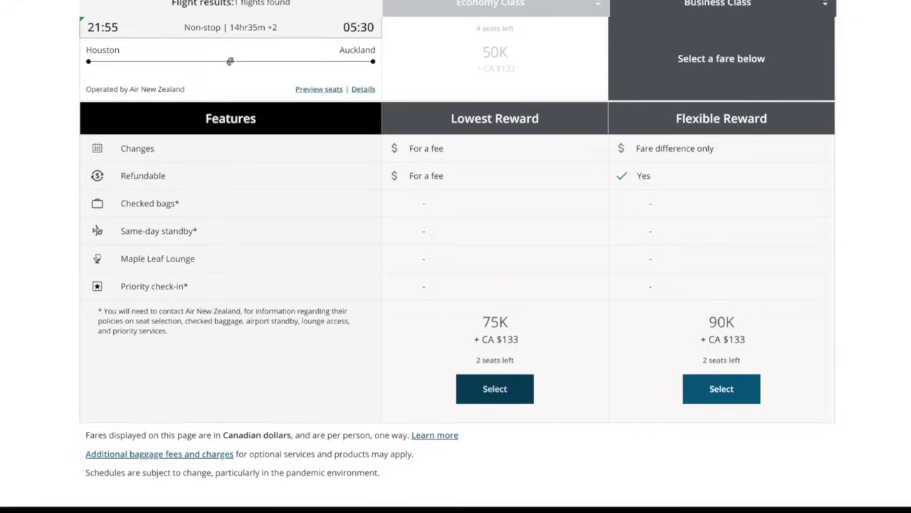
{"action": "left_click", "coordinate": [491, 390]}
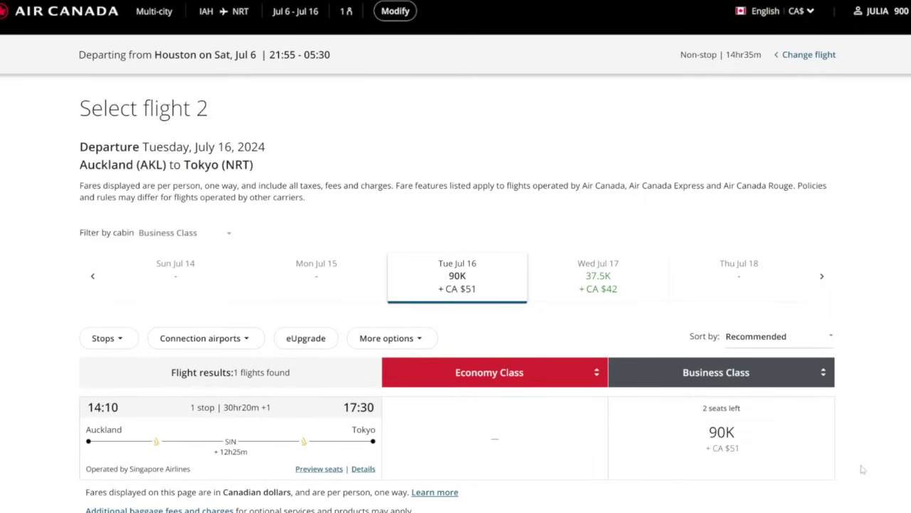
{"action": "left_click", "coordinate": [784, 444]}
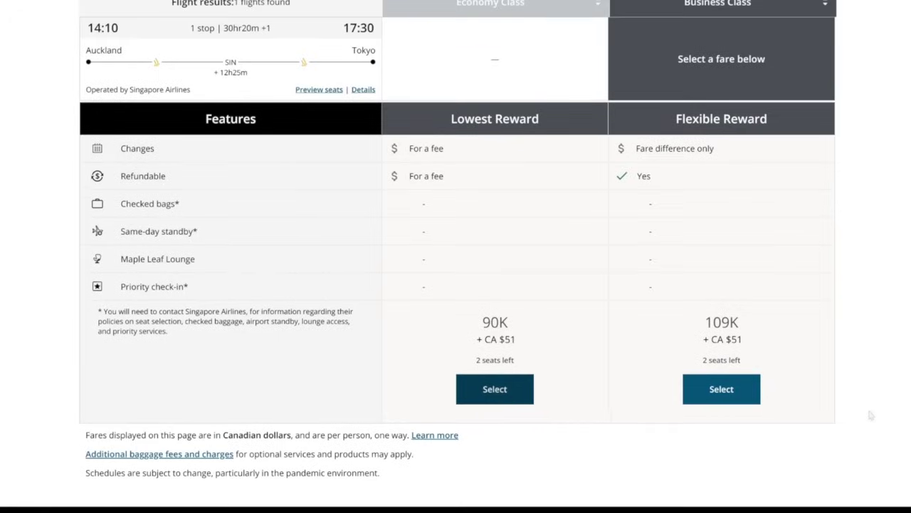
{"action": "left_click", "coordinate": [506, 396]}
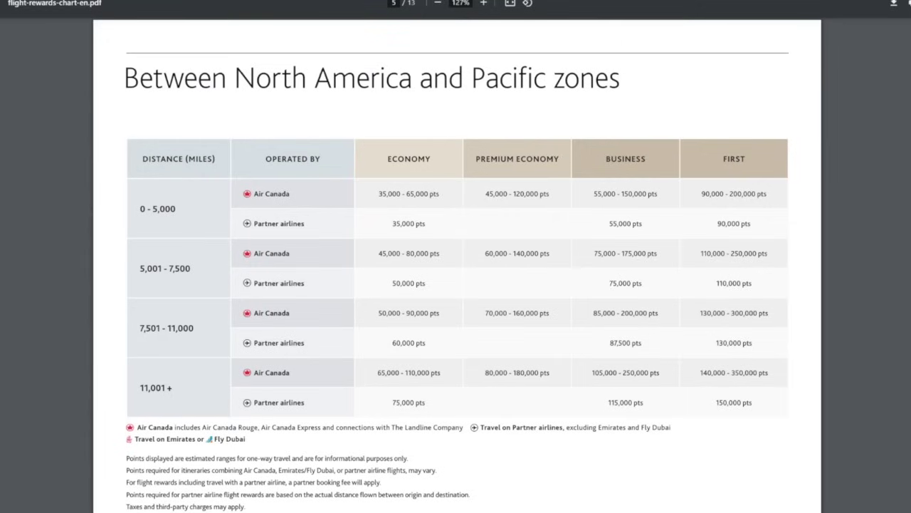
Check the partner business price for 11,001+ miles in the North America–Pacific rewards chart and the stopover cost in the Google results
{"action": "left_click_drag", "start_coordinate": [609, 403], "coordinate": [644, 403]}
{"action": "left_click", "coordinate": [657, 411]}
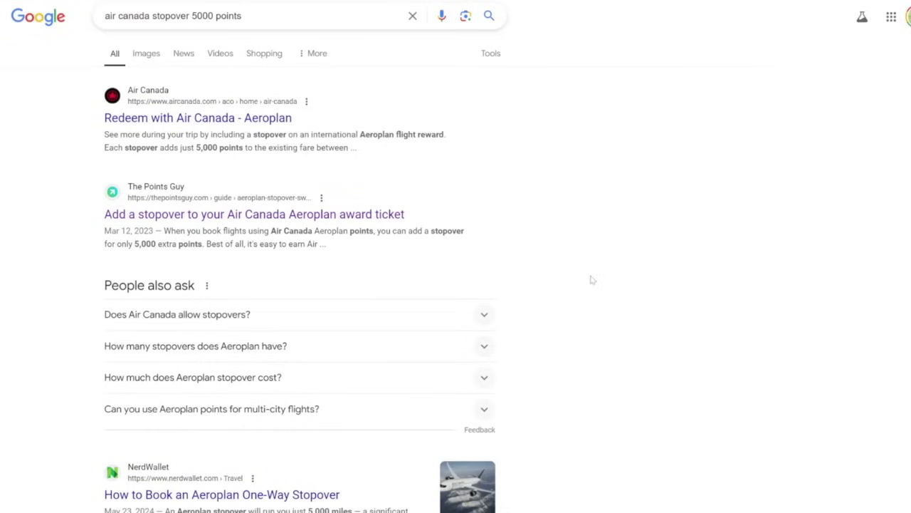
{"action": "scroll", "coordinate": [580, 285], "scroll_direction": "down", "scroll_amount": 4}
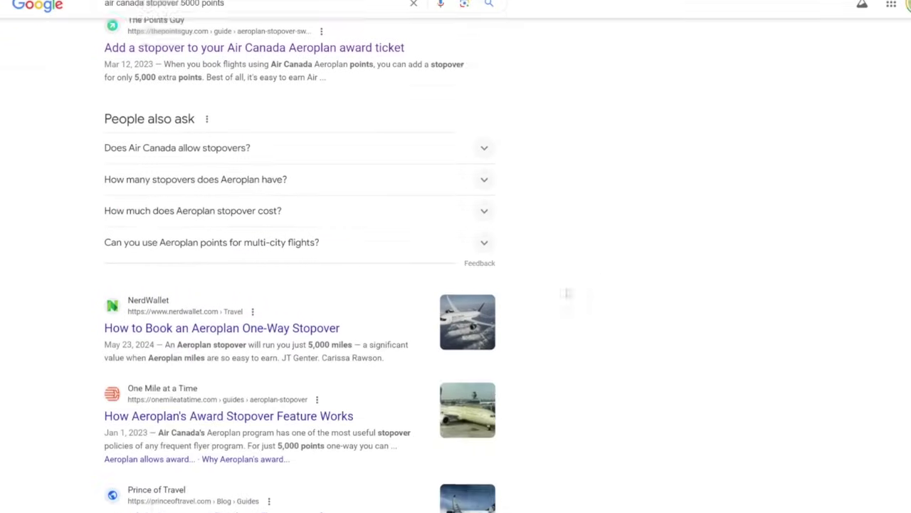
{"action": "scroll", "coordinate": [609, 420], "scroll_direction": "up", "scroll_amount": 4}
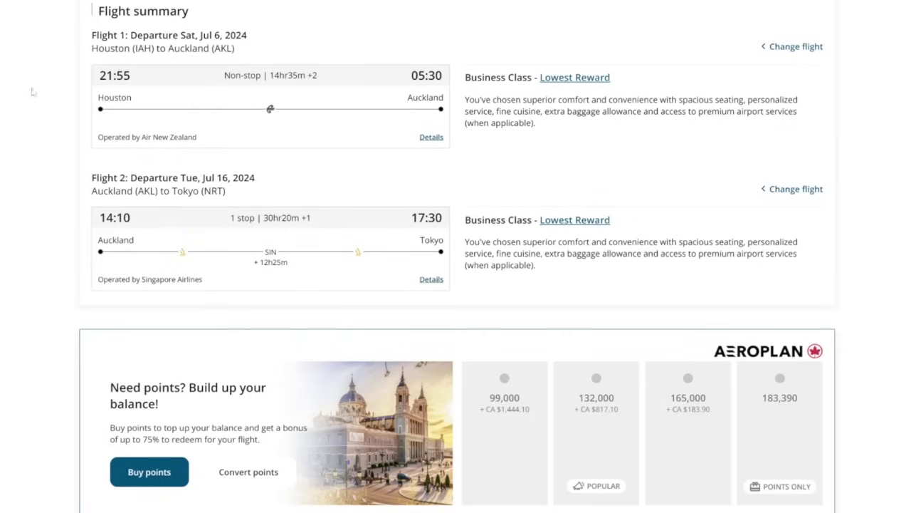
Review the flight summary and Aeroplan points options on the Air Canada trip review page
{"action": "scroll", "coordinate": [281, 165], "scroll_direction": "up", "scroll_amount": 1}
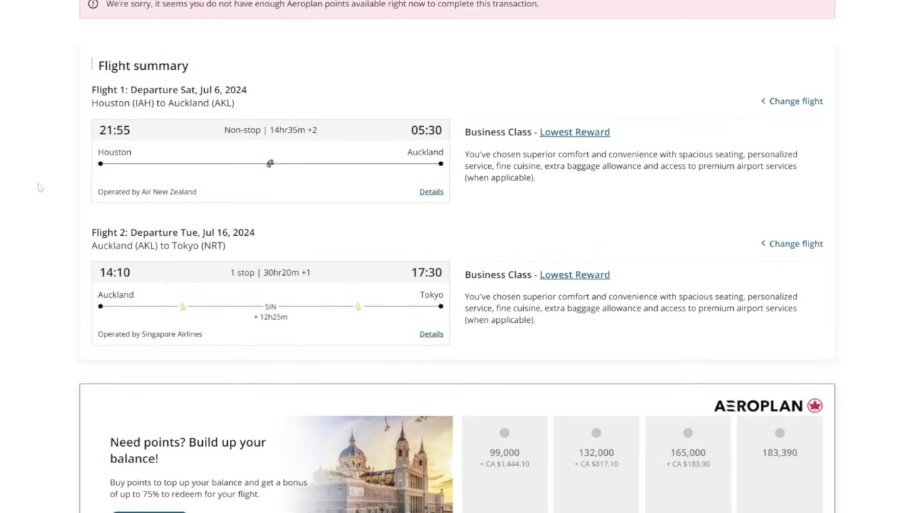
{"action": "scroll", "coordinate": [39, 183], "scroll_direction": "up", "scroll_amount": 1}
{"action": "scroll", "coordinate": [40, 183], "scroll_direction": "down", "scroll_amount": 1}
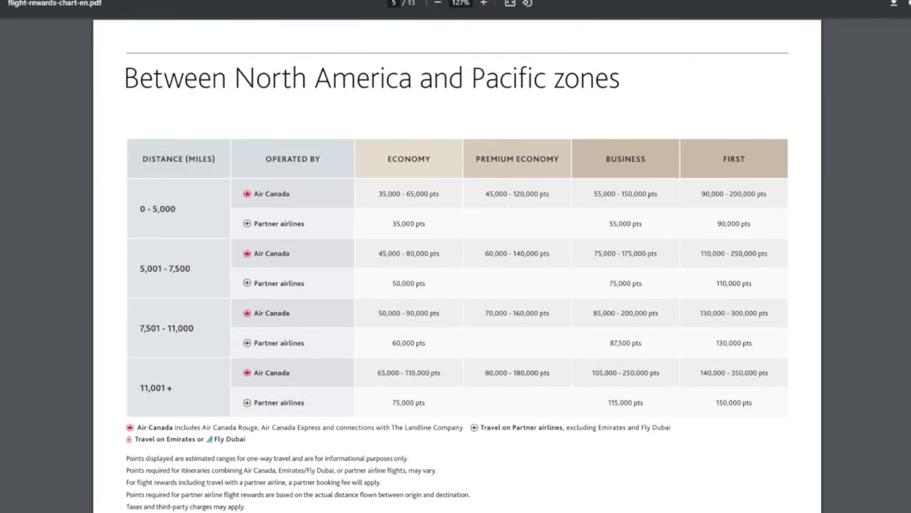
Go over the rewards chart's 11,001+ mile partner business price and the Google stopover results again
{"action": "left_click_drag", "start_coordinate": [608, 403], "coordinate": [633, 403]}
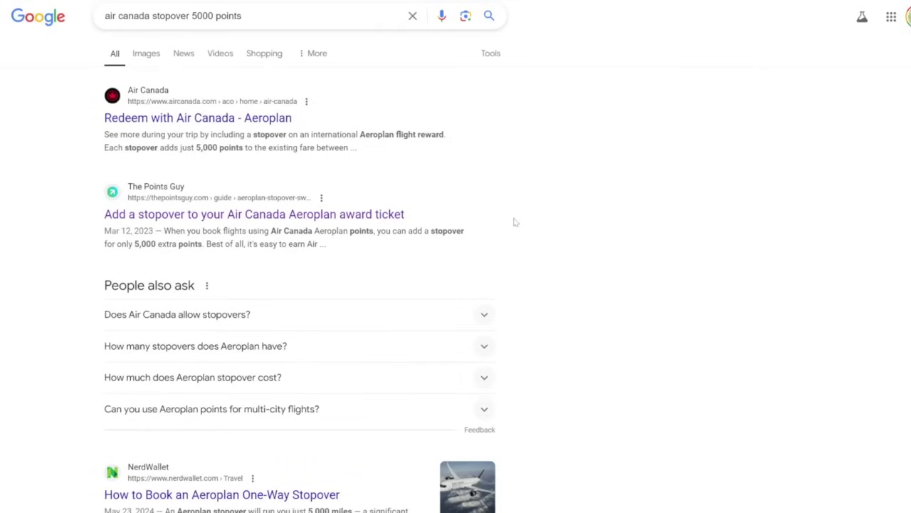
{"action": "scroll", "coordinate": [564, 401], "scroll_direction": "down", "scroll_amount": 3}
{"action": "scroll", "coordinate": [665, 390], "scroll_direction": "up", "scroll_amount": 2}
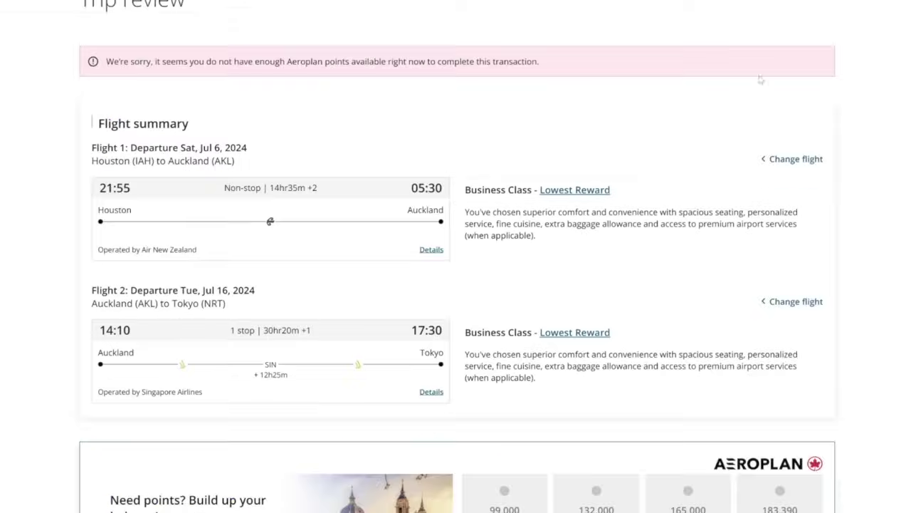
Return to the Air Canada trip review and examine both flights together with the total points options
{"action": "scroll", "coordinate": [134, 183], "scroll_direction": "up", "scroll_amount": 2}
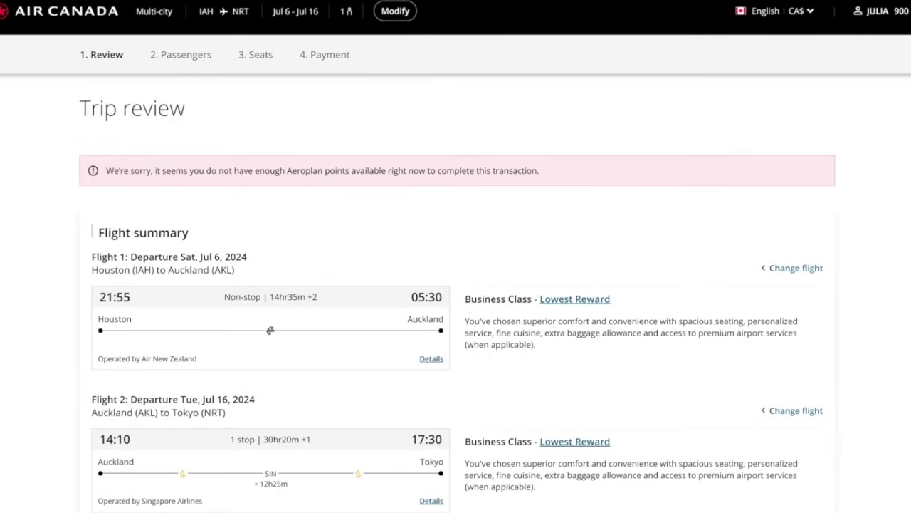
{"action": "scroll", "coordinate": [849, 335], "scroll_direction": "down", "scroll_amount": 1}
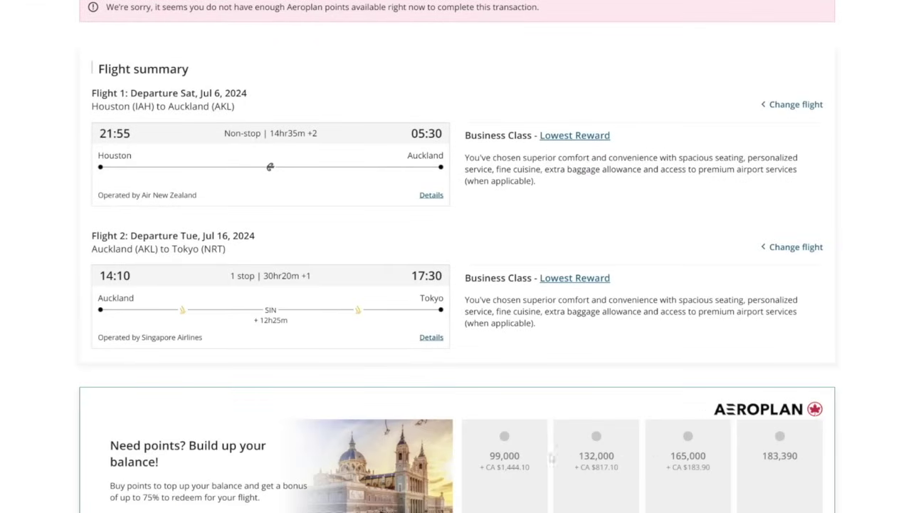
{"action": "scroll", "coordinate": [886, 438], "scroll_direction": "down", "scroll_amount": 1}
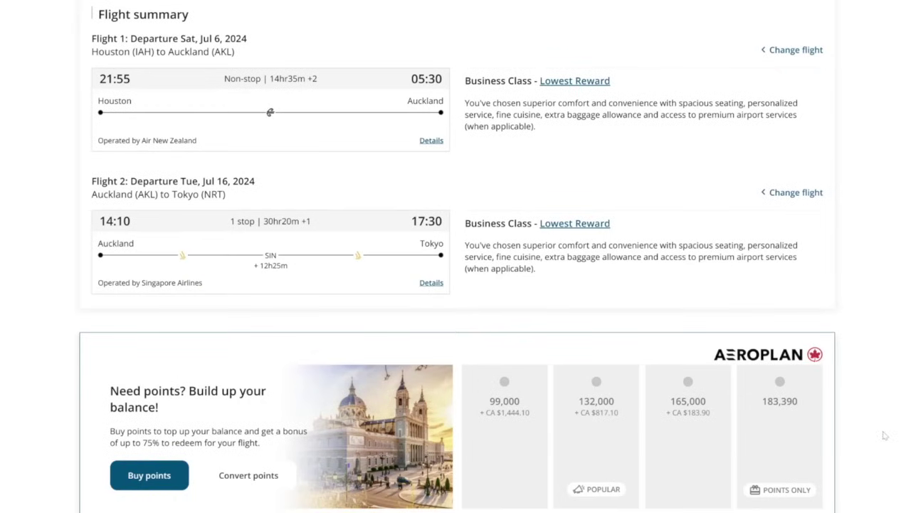